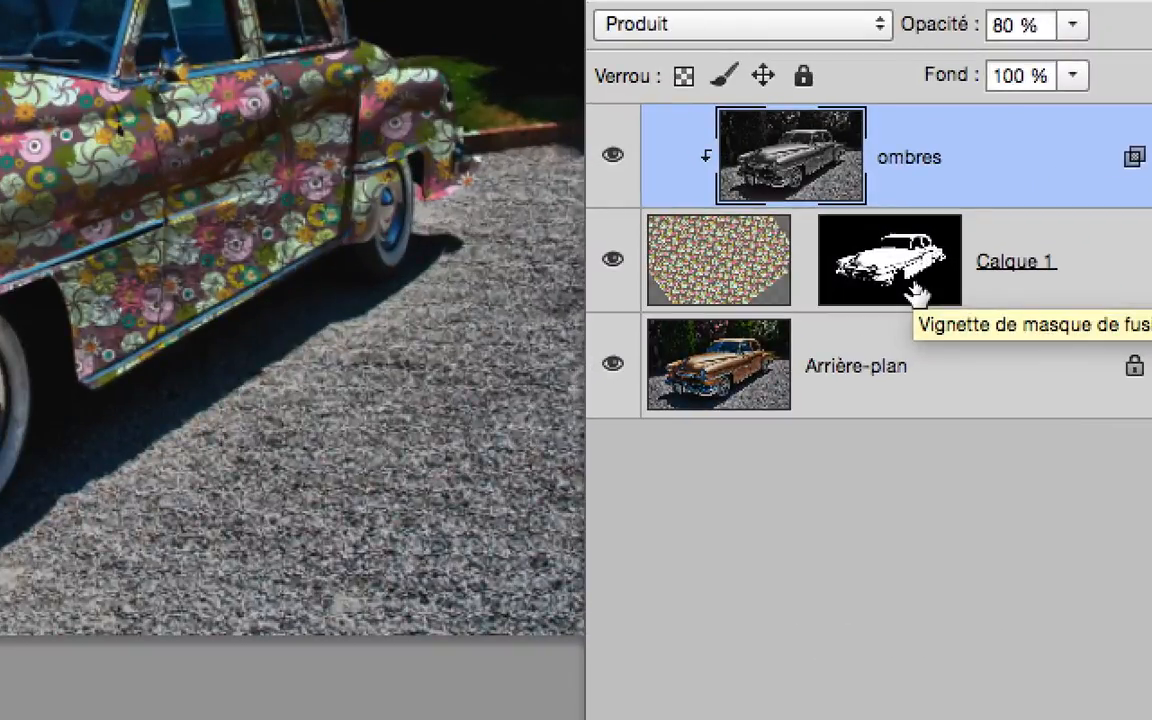
Select the layer mask of Calque 1 and show its Calque 1 Masque channel as a coloured overlay on the image.
left_click(917, 292)
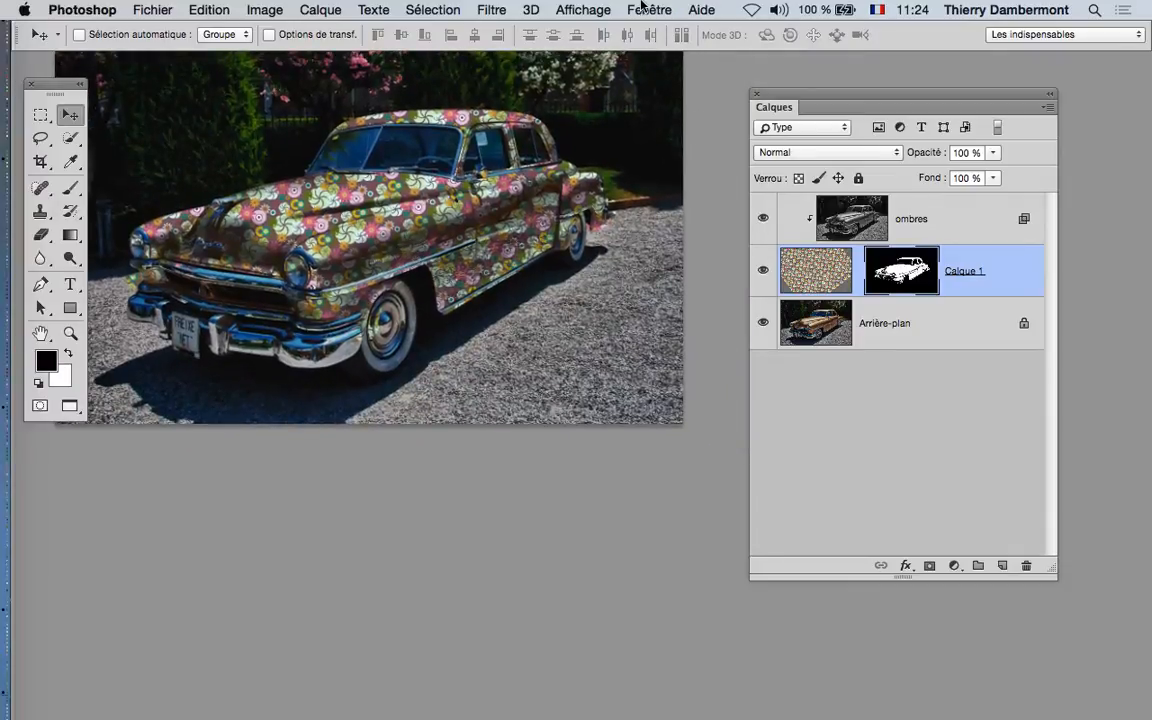
left_click(645, 10)
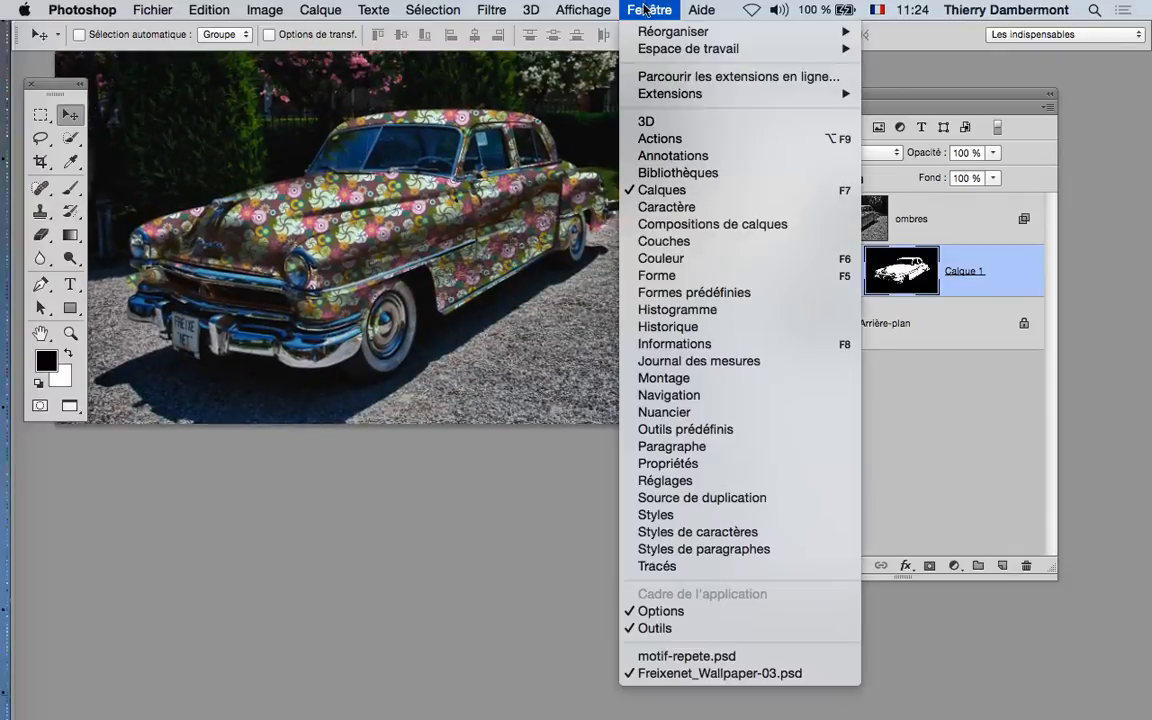
left_click(790, 283)
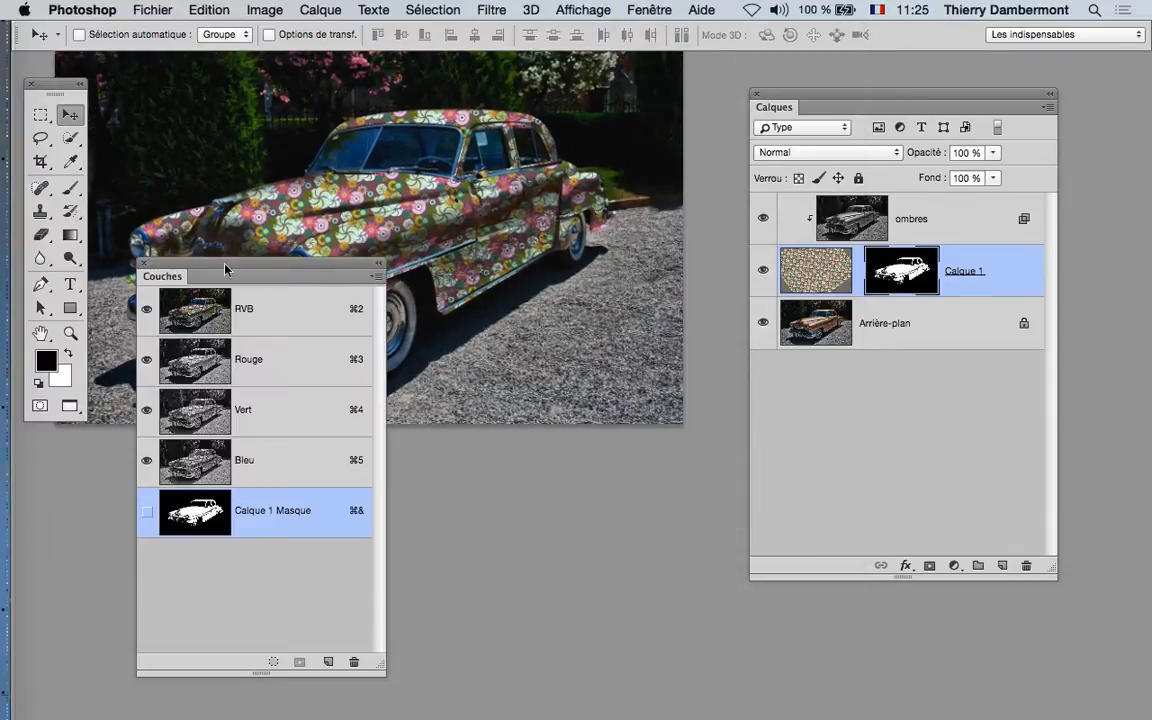
left_click_drag(200, 260, 614, 104)
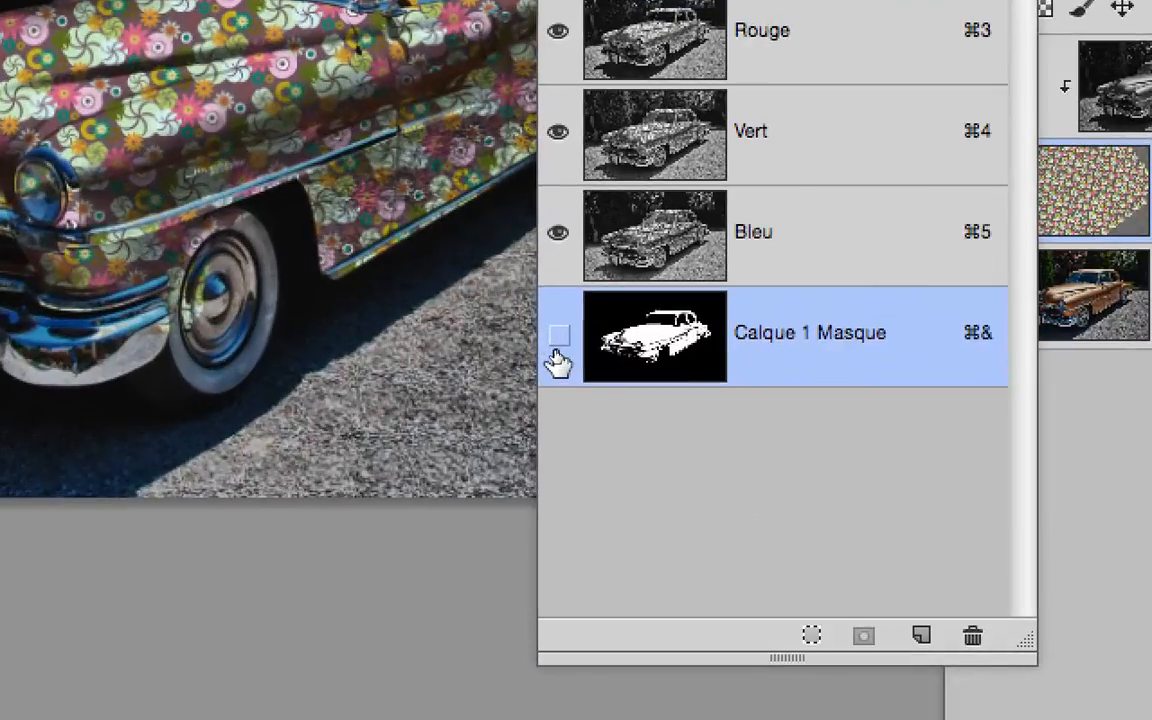
left_click(557, 343)
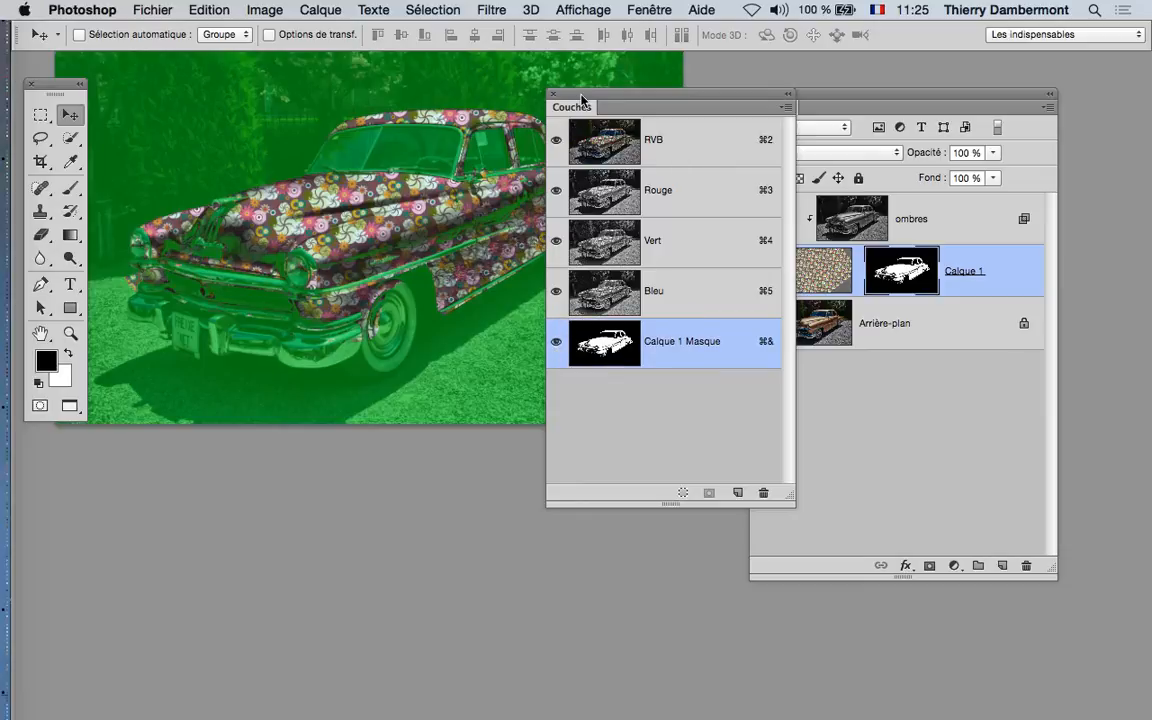
left_click_drag(581, 98, 484, 348)
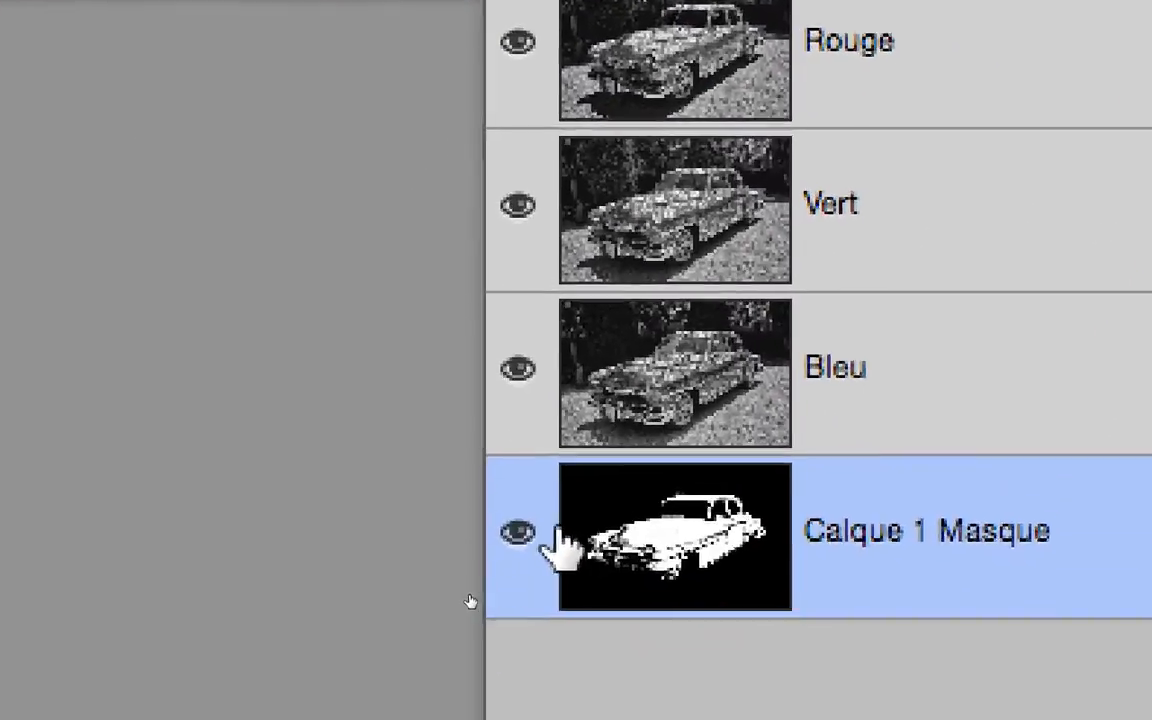
left_click(518, 532)
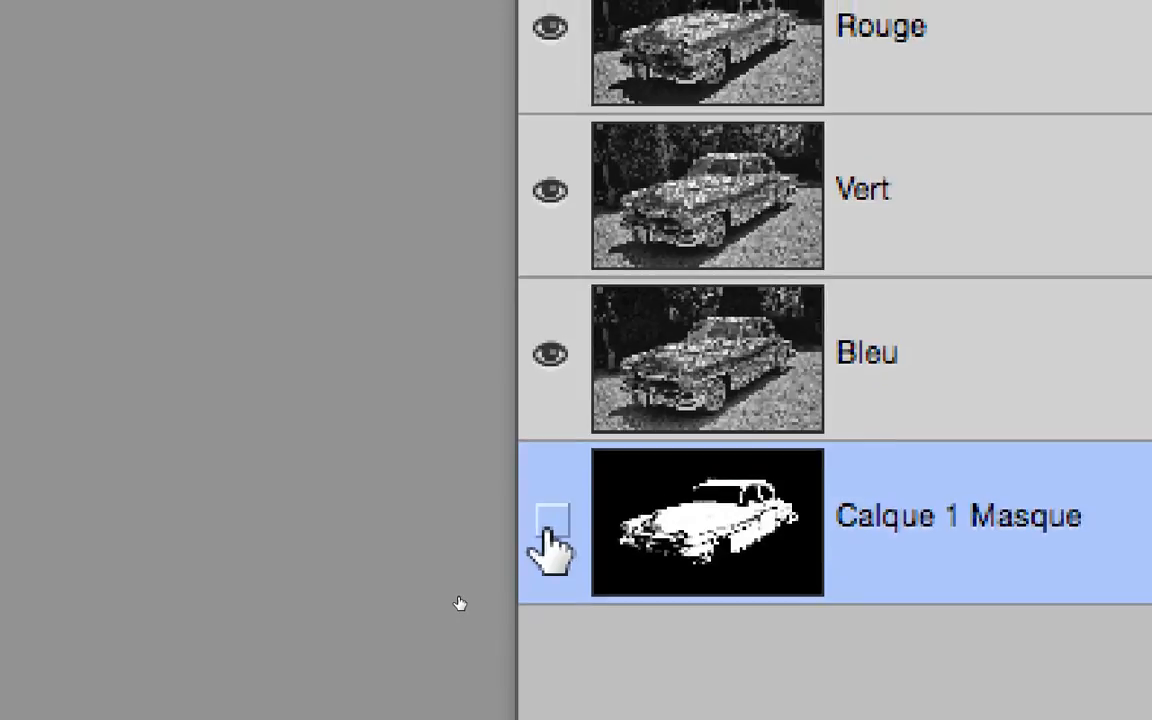
left_click(518, 532)
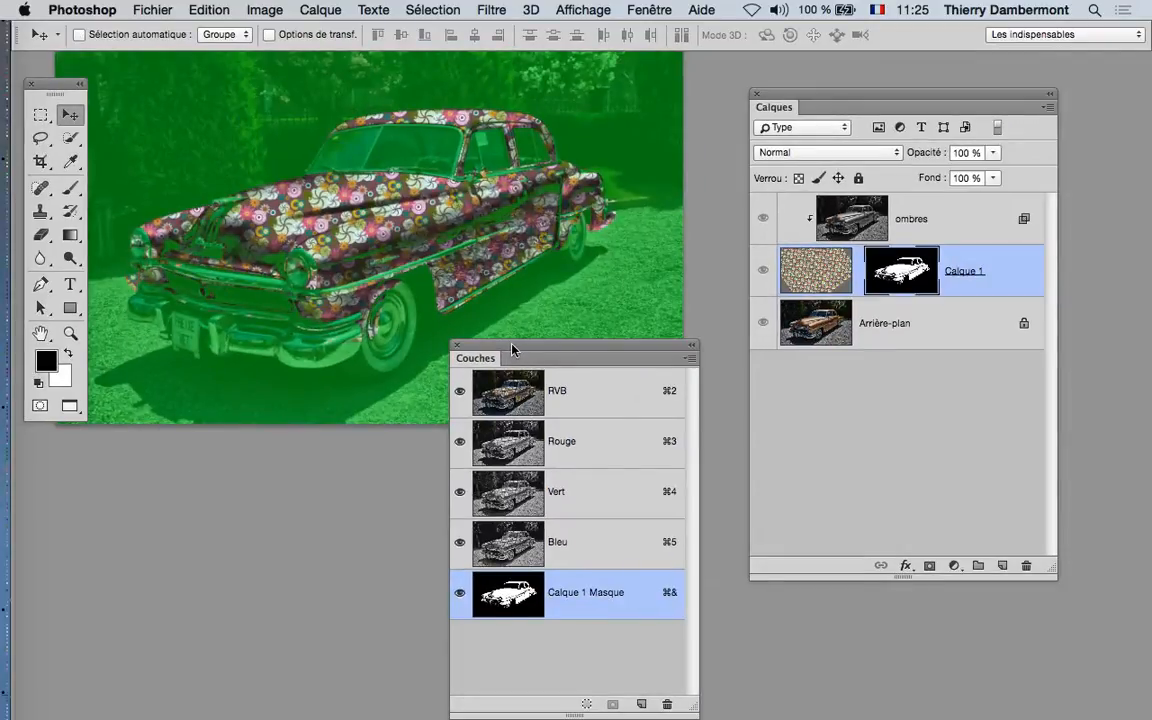
Move the channel list and the layer list clear of the car's front and side.
left_click_drag(512, 345, 511, 460)
left_click(284, 243, "super")
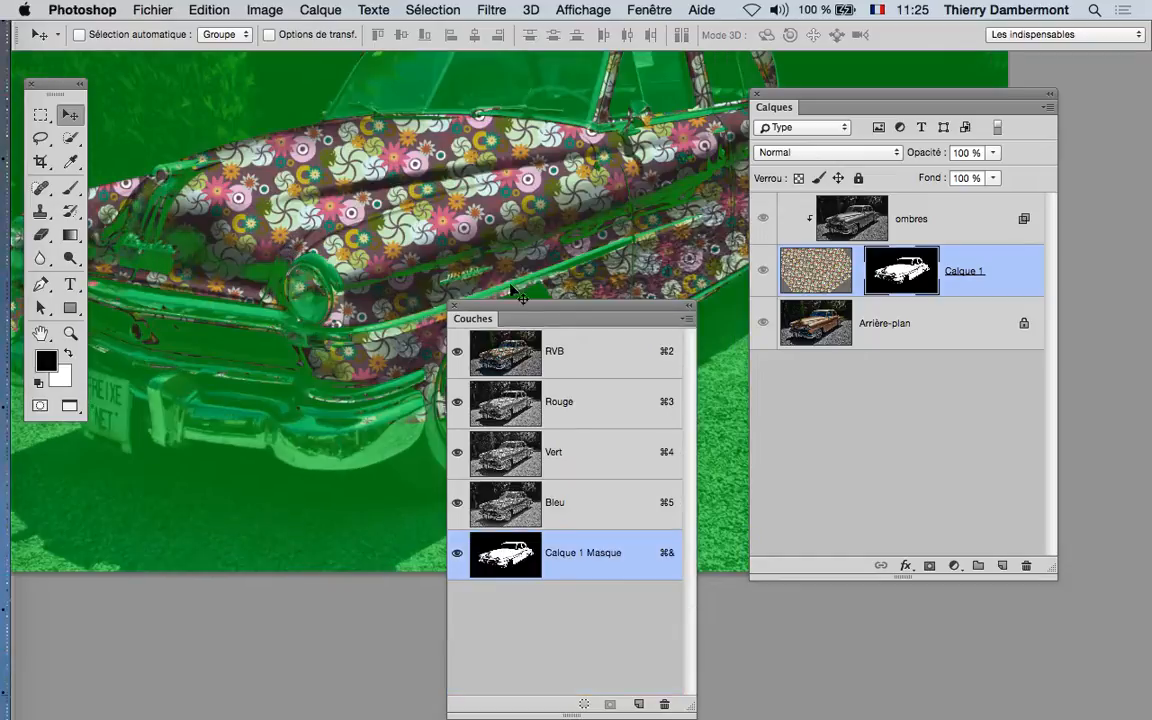
left_click_drag(760, 93, 987, 168)
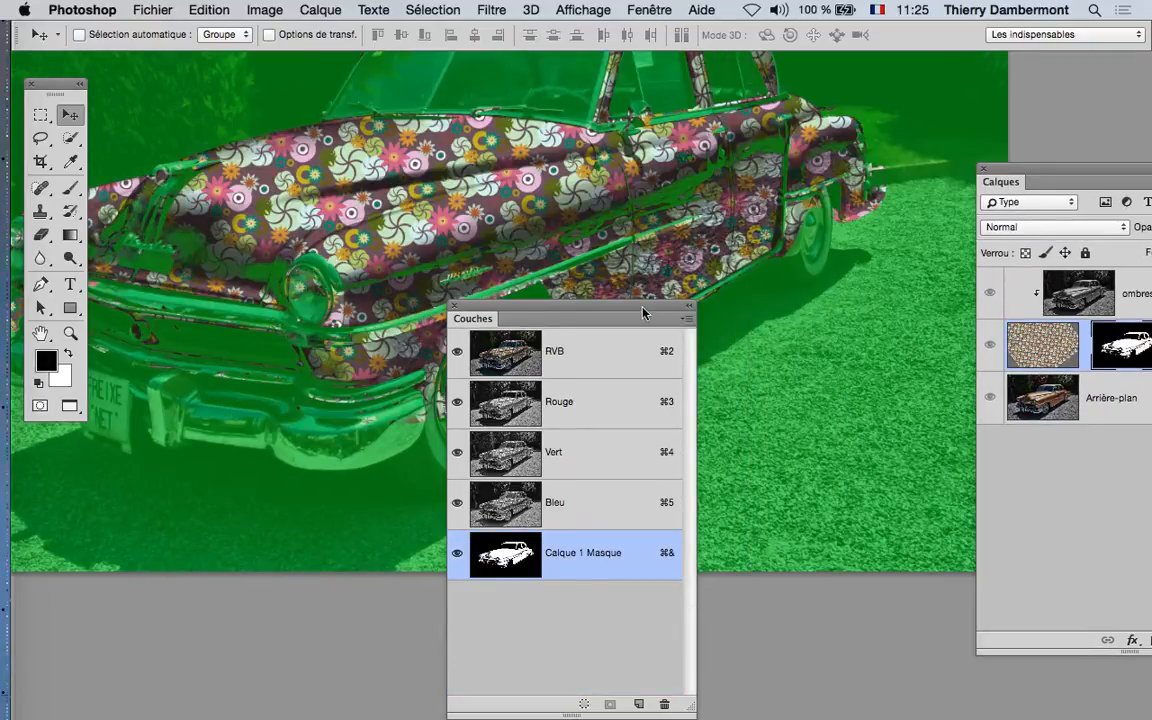
left_click_drag(643, 313, 347, 573)
Paint the mask with a white Brush at size 75 to fill the gaps along the car's side and doors.
left_click(71, 185)
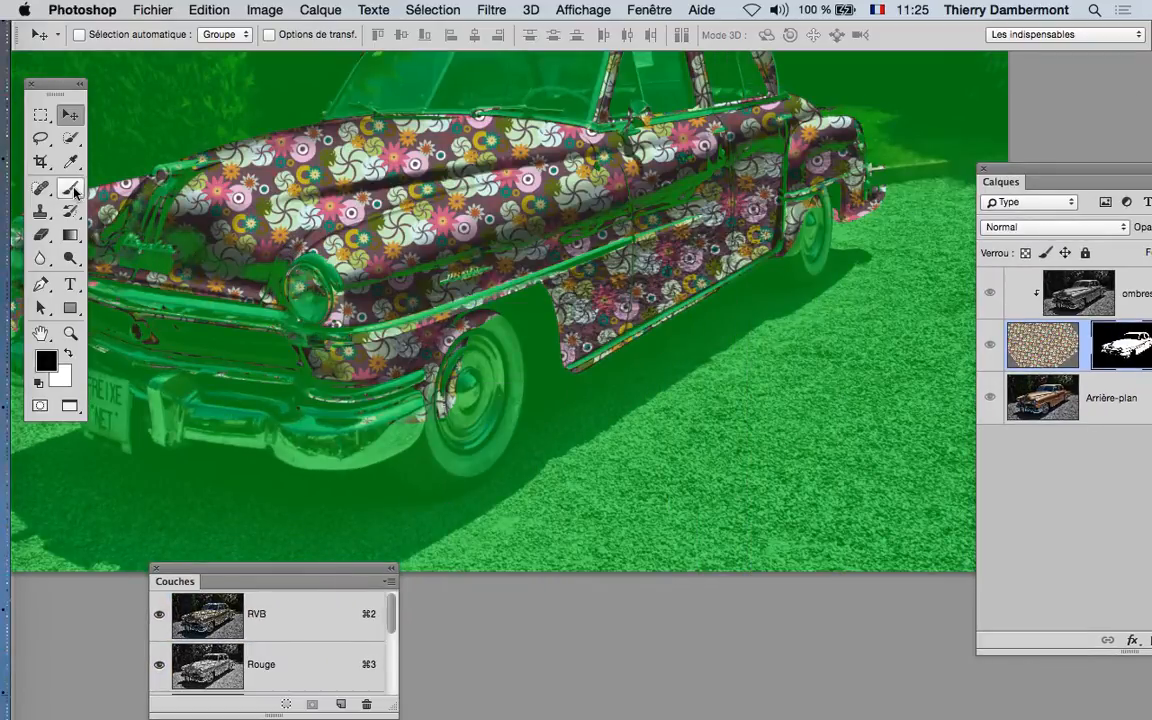
left_click(68, 353)
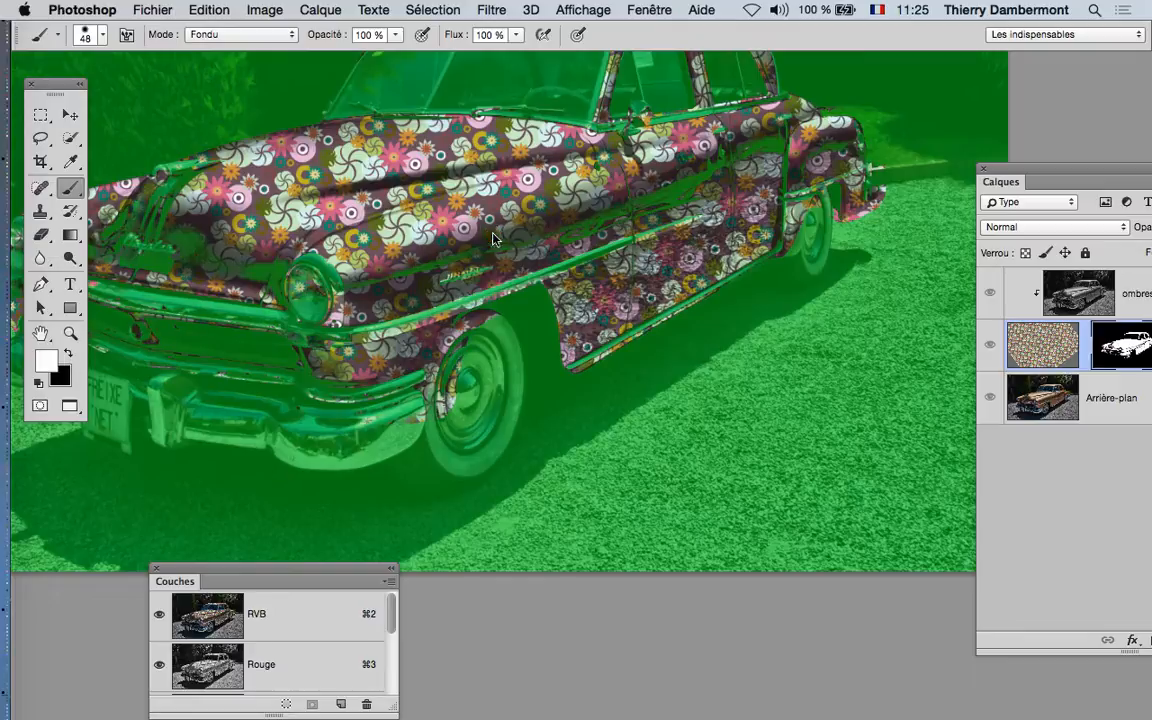
mouse_move(495, 236)
left_mouse_down("ctrl+alt")
mouse_move(508, 236)
mouse_move(493, 236)
left_mouse_up("ctrl+alt")
left_click_drag(423, 250, 432, 250, "ctrl+alt")
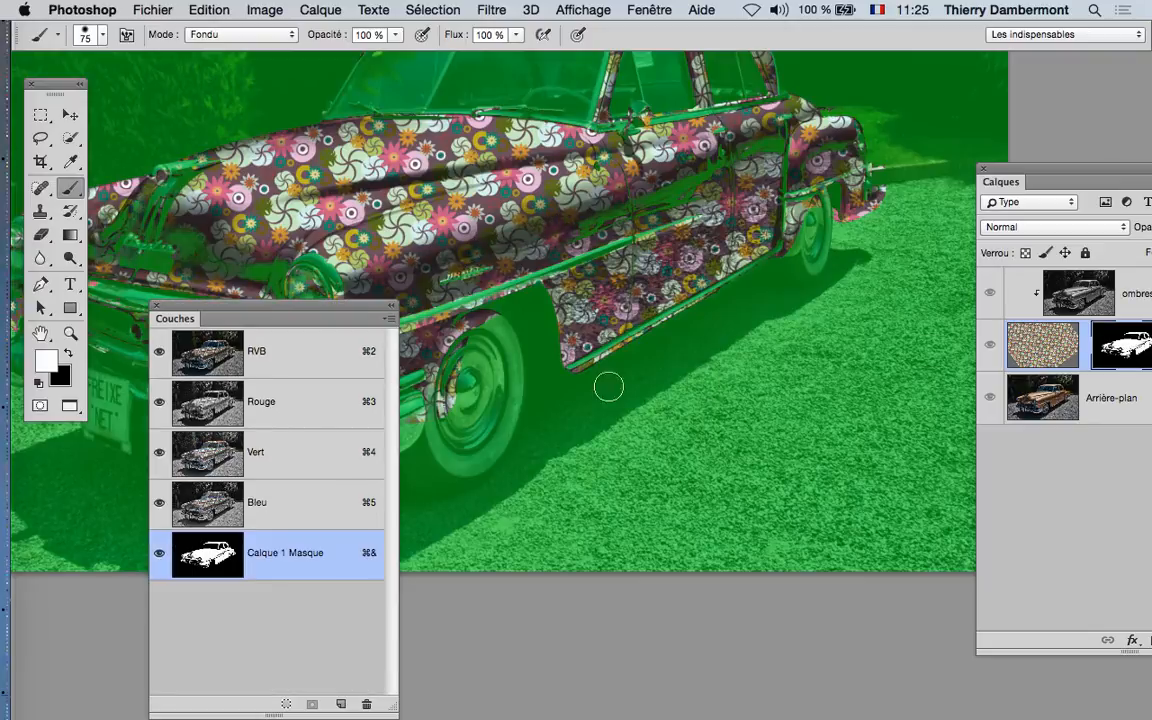
left_click_drag(395, 715, 369, 652)
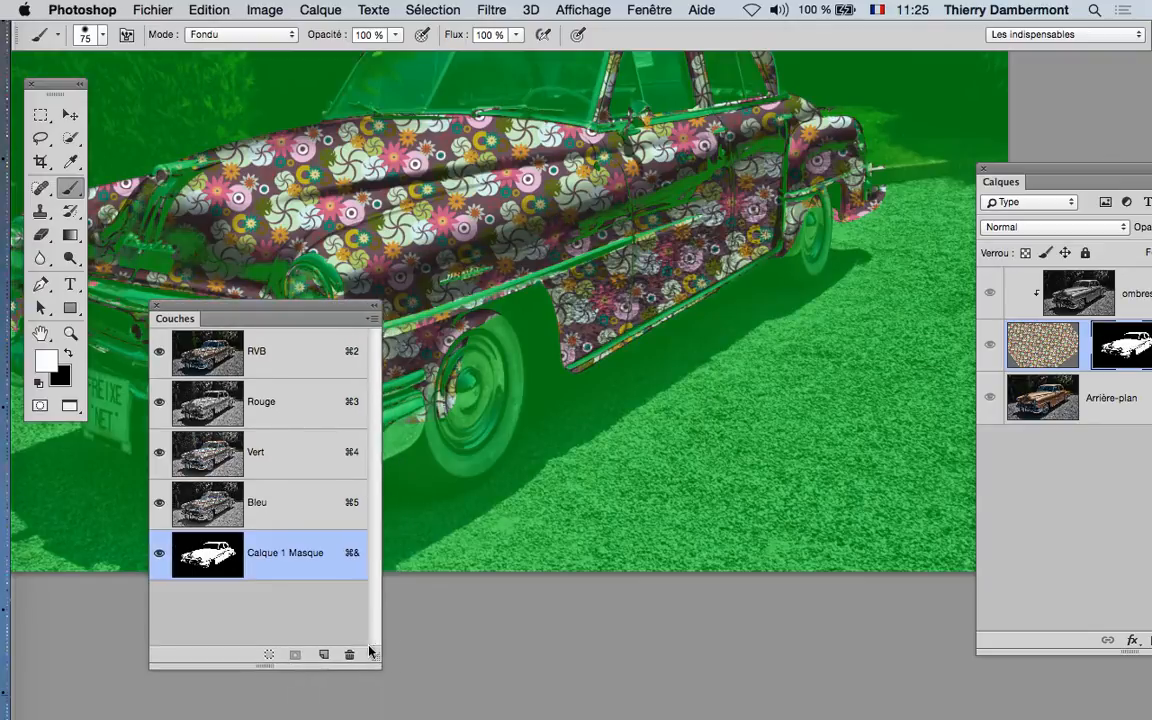
left_click_drag(303, 310, 178, 453)
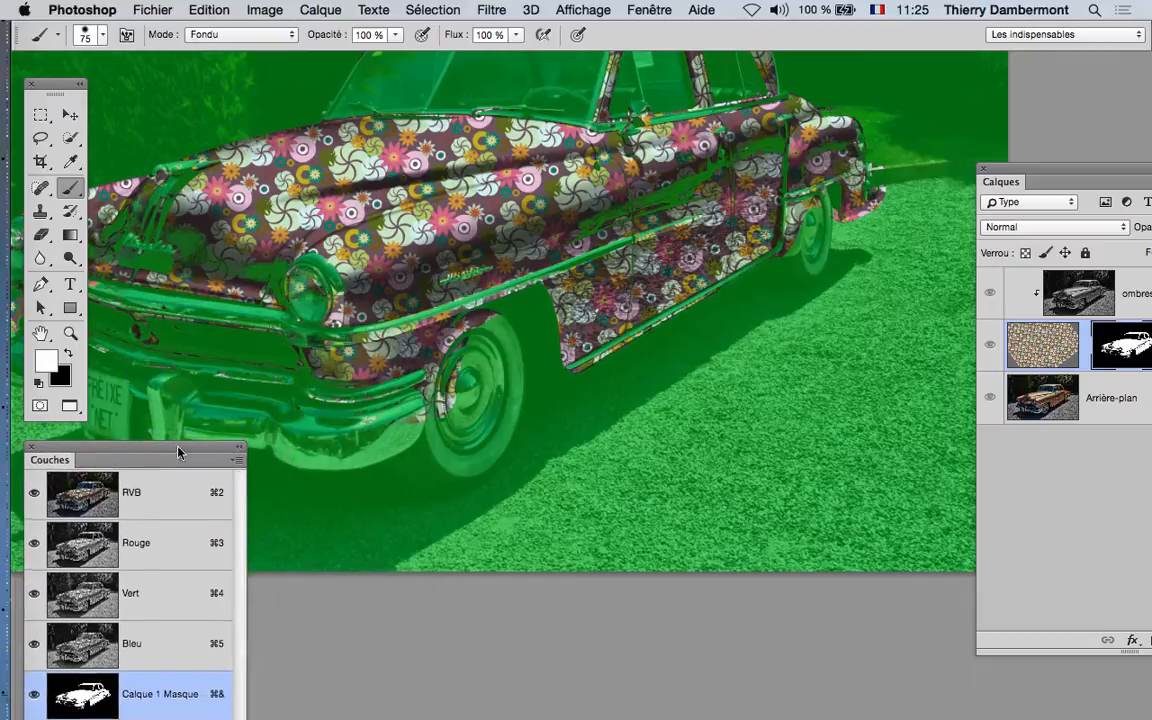
left_click_drag(576, 222, 760, 147)
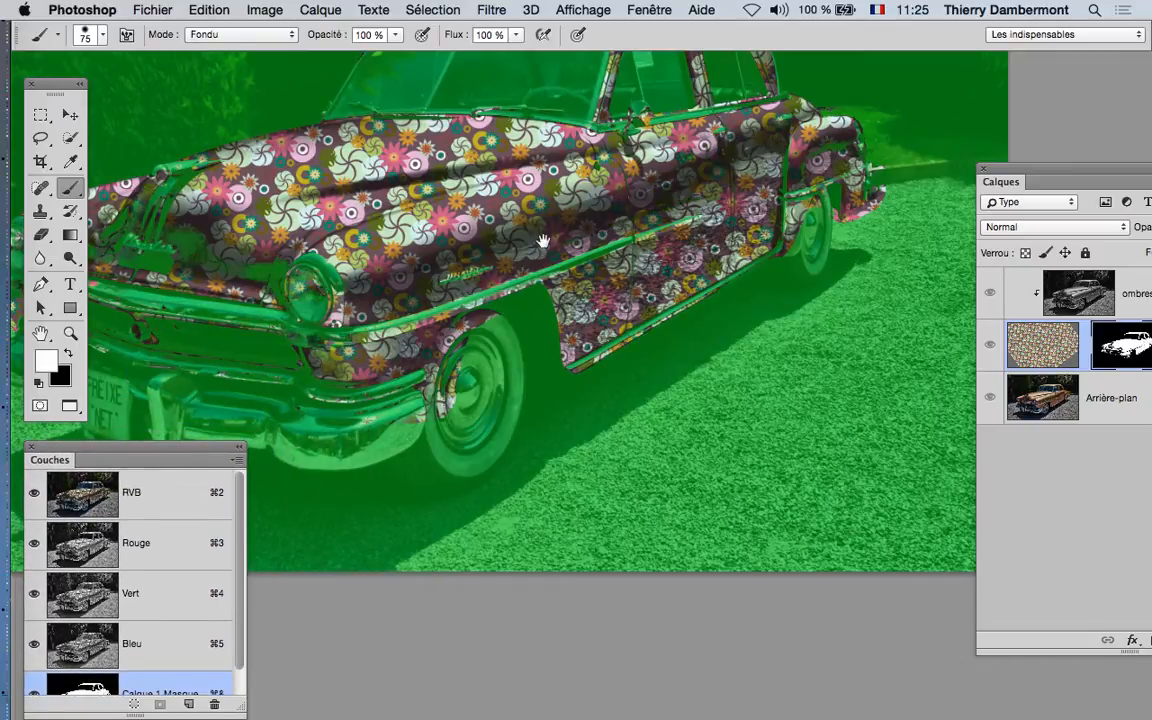
Paint white over the remaining mask gaps on the car's hood, front fender and rear bodywork.
left_click_drag(541, 241, 711, 251)
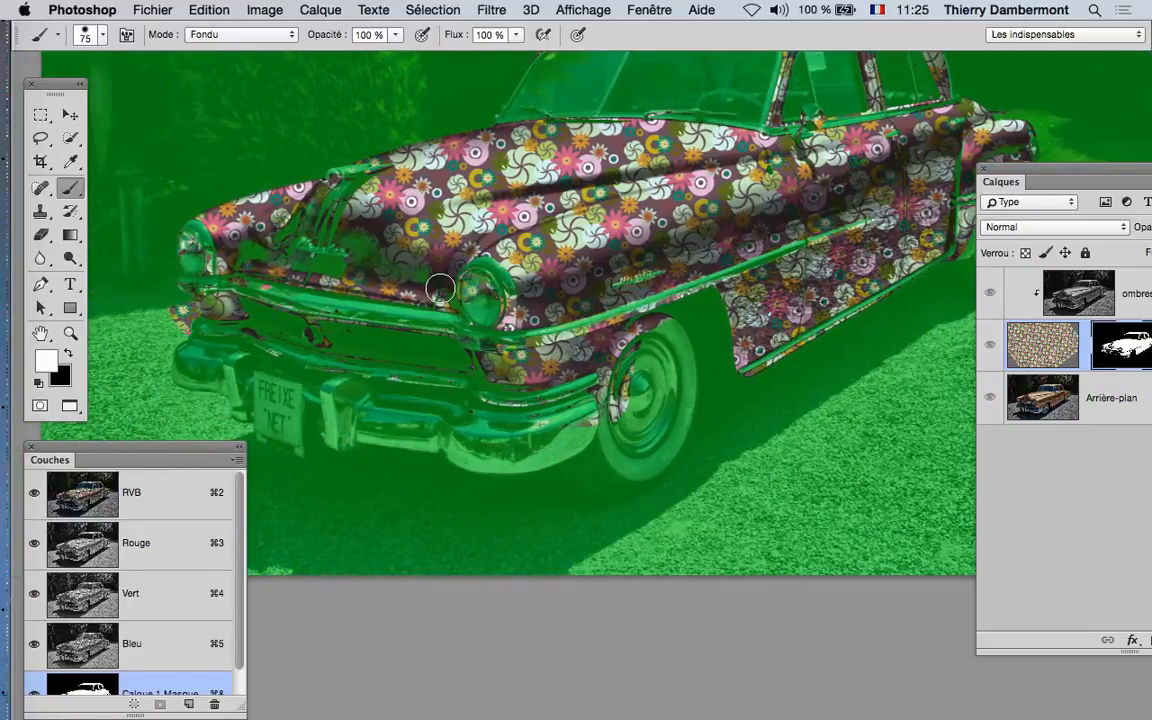
left_click_drag(1106, 174, 1007, 173)
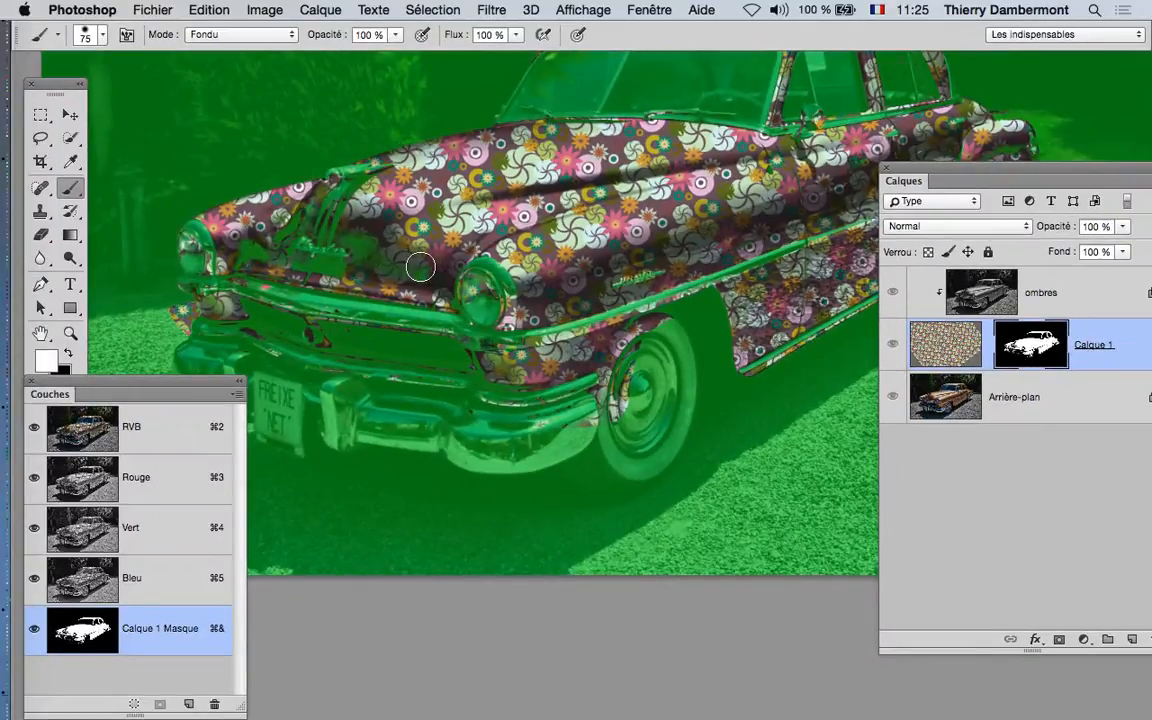
mouse_move(383, 262)
left_mouse_down()
mouse_move(357, 237)
mouse_move(378, 265)
left_mouse_up()
left_click_drag(469, 244, 523, 249)
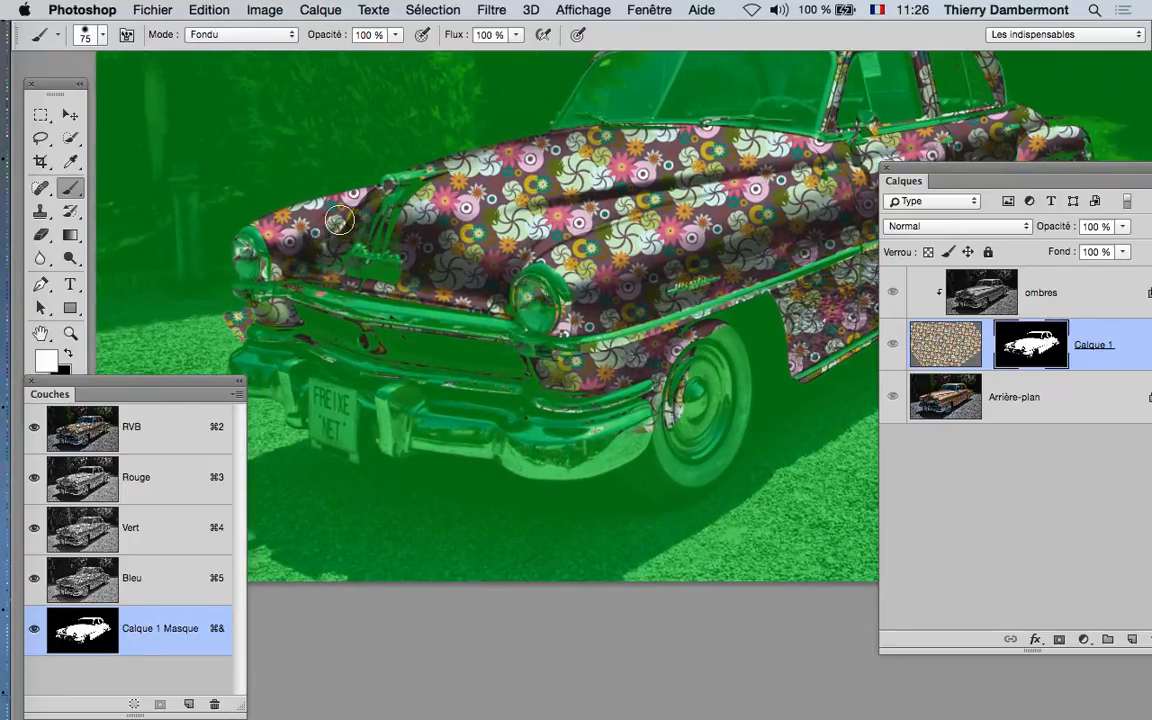
left_click_drag(611, 177, 505, 185)
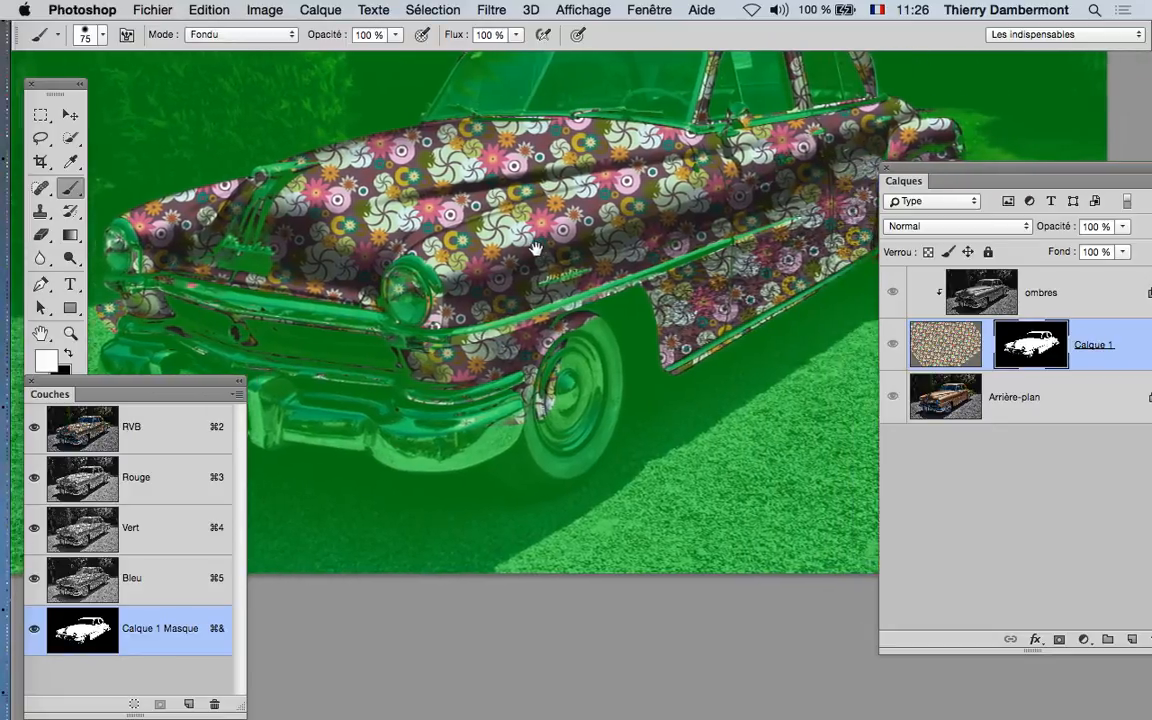
left_click_drag(537, 248, 527, 248)
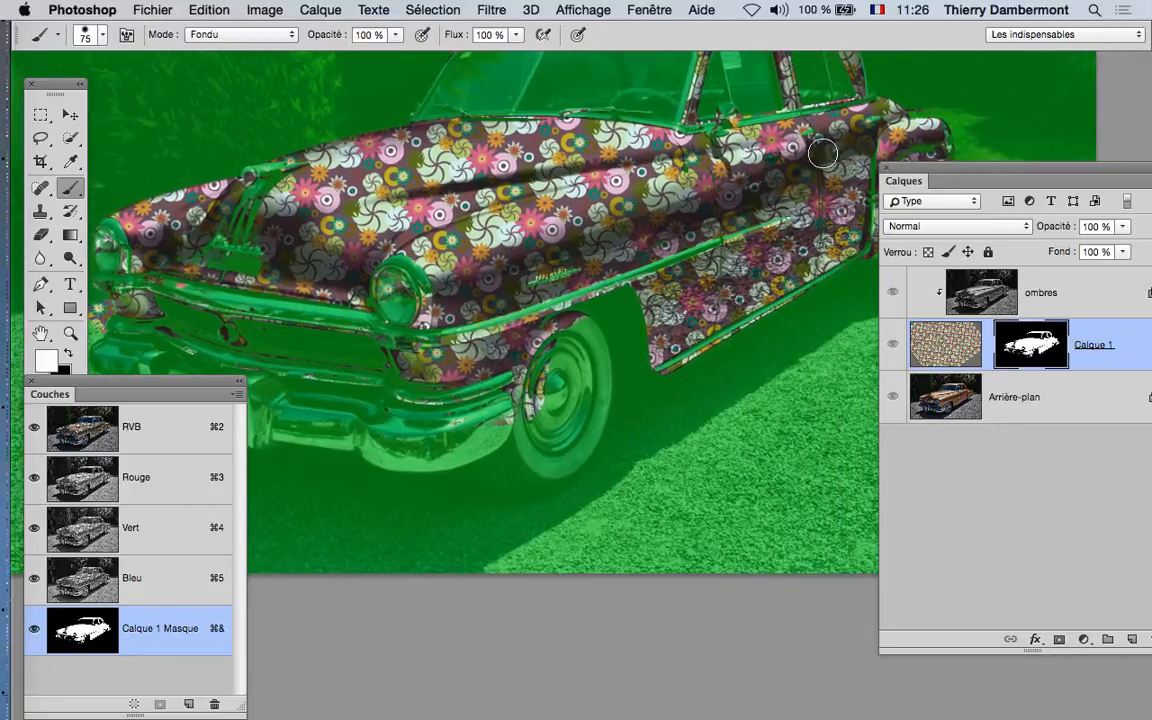
left_click_drag(786, 118, 730, 97)
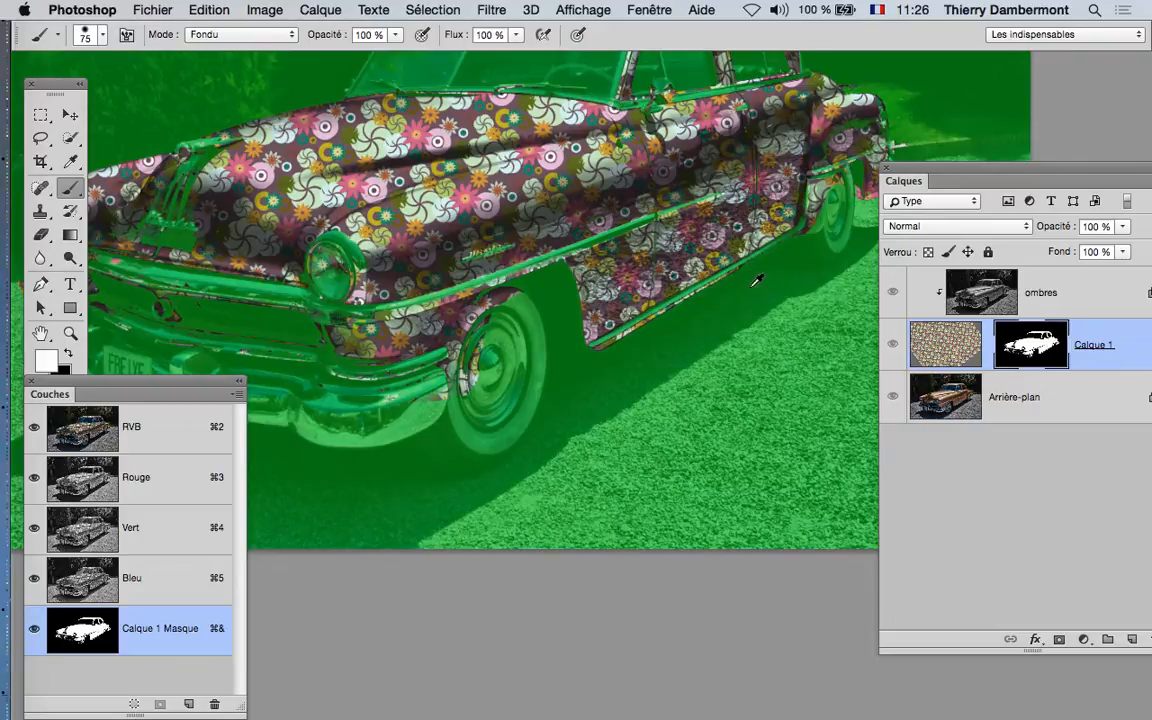
Hide the Calque 1 Masque channel overlay to return the image to its normal colours.
scroll(757, 281, "down", 2)
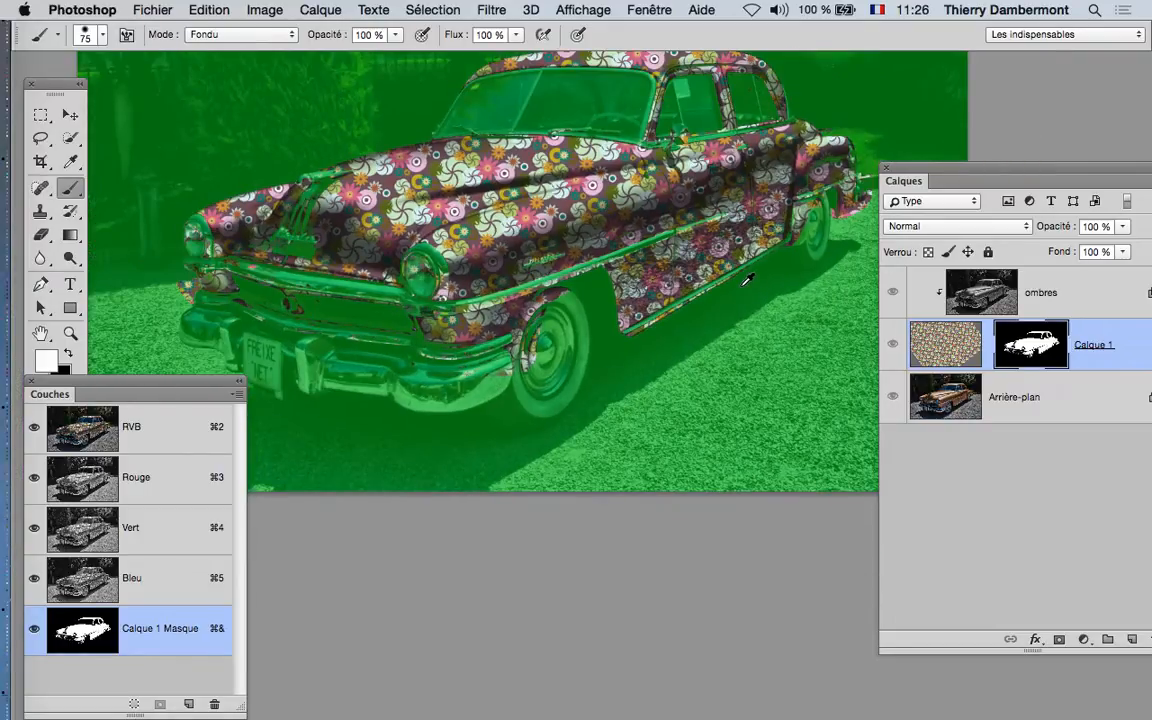
left_click_drag(220, 383, 898, 101)
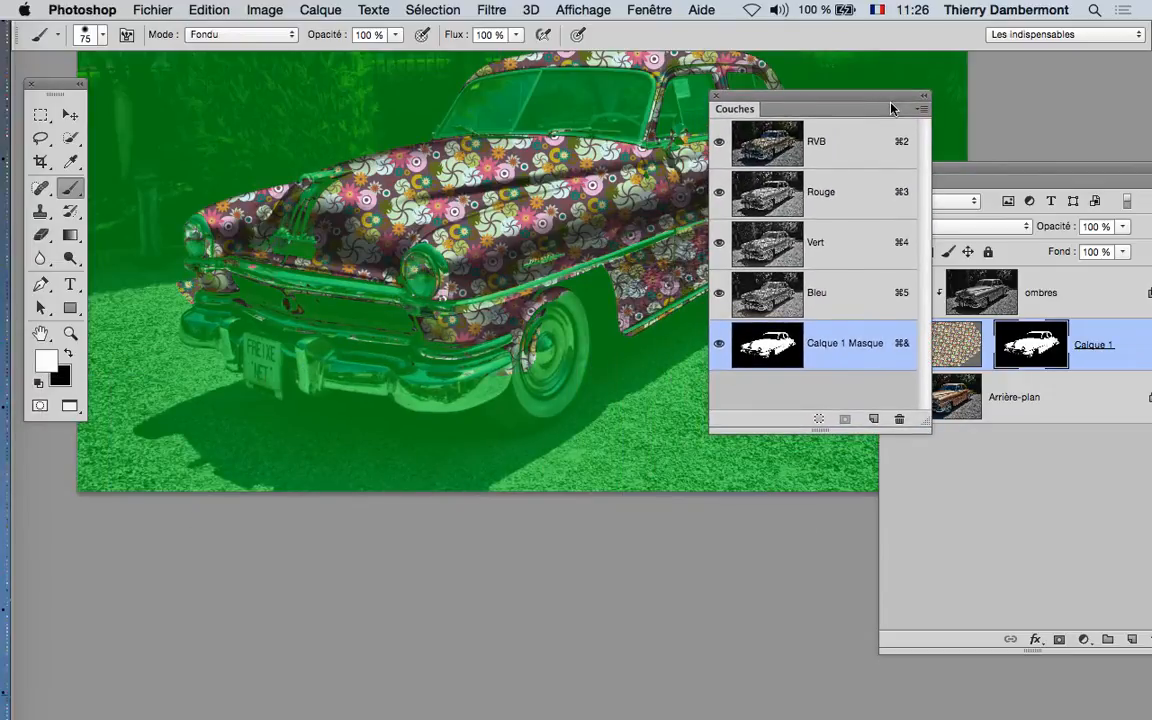
left_click(933, 310)
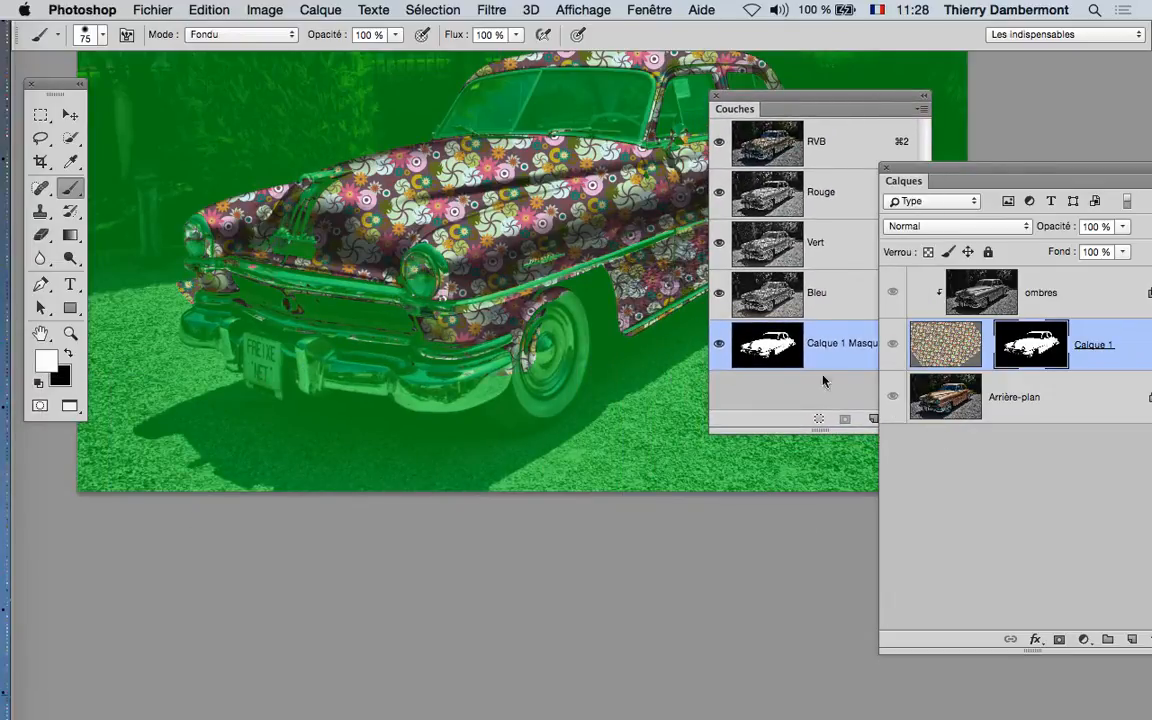
left_click(757, 95)
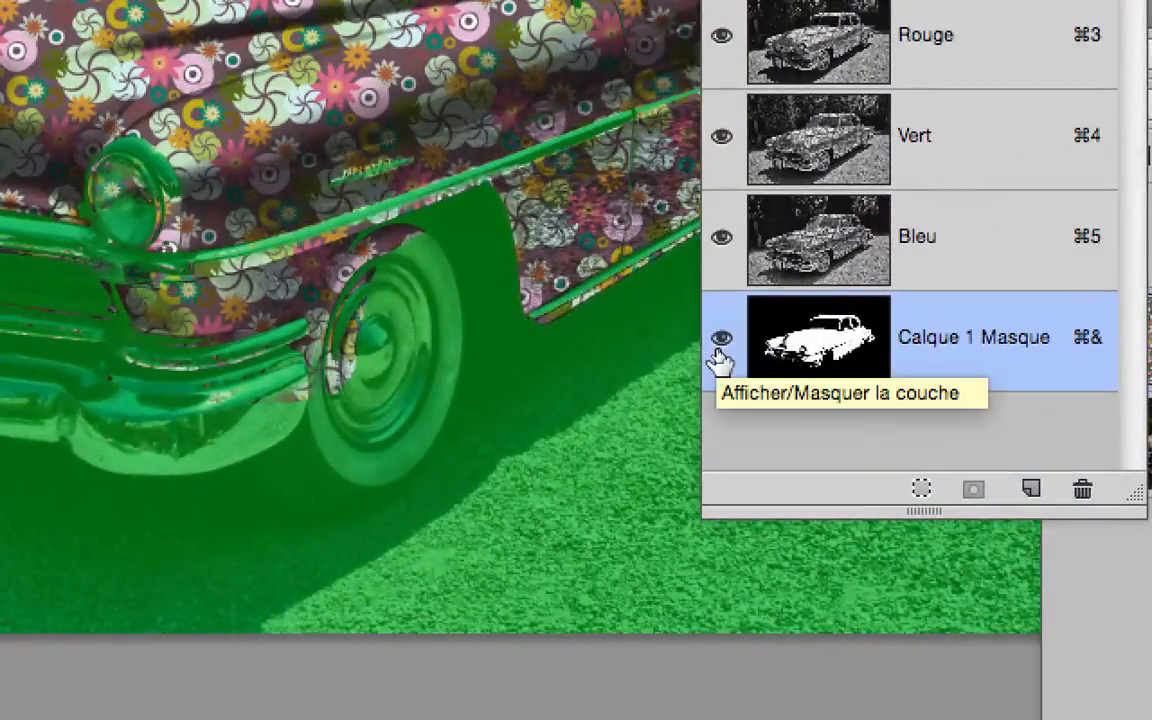
left_click(718, 345)
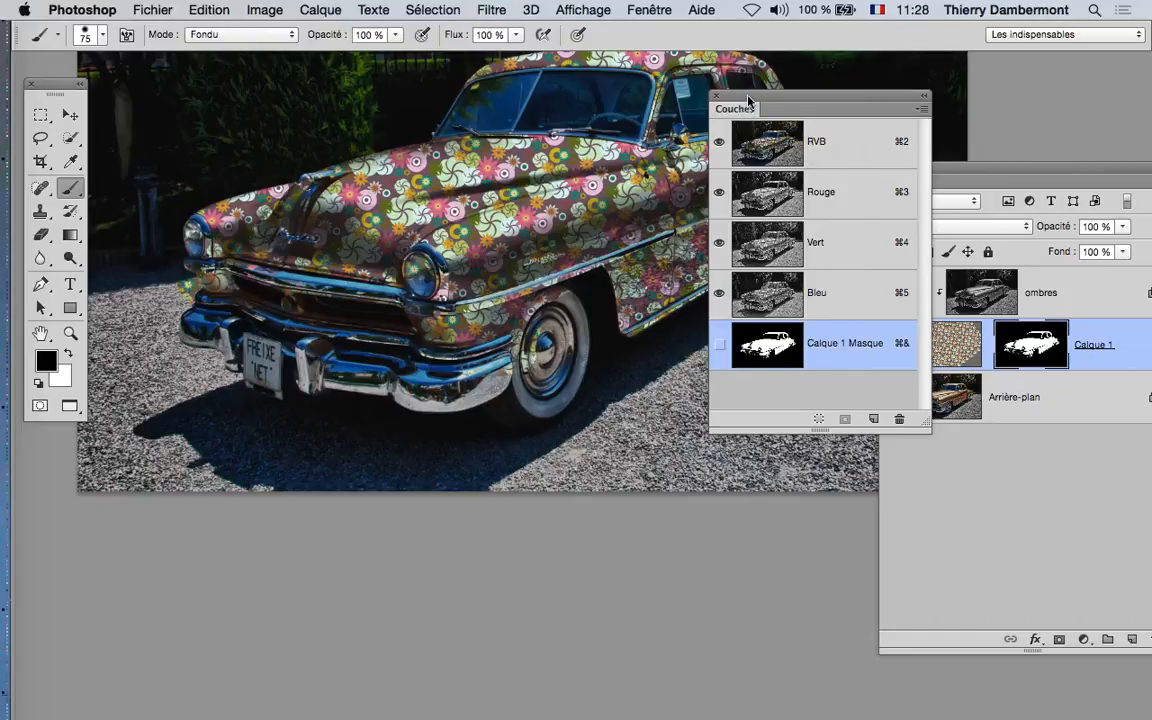
Rearrange the channel and layer lists beside the car, keeping the patterned bodywork in full view.
left_click_drag(748, 100, 113, 470)
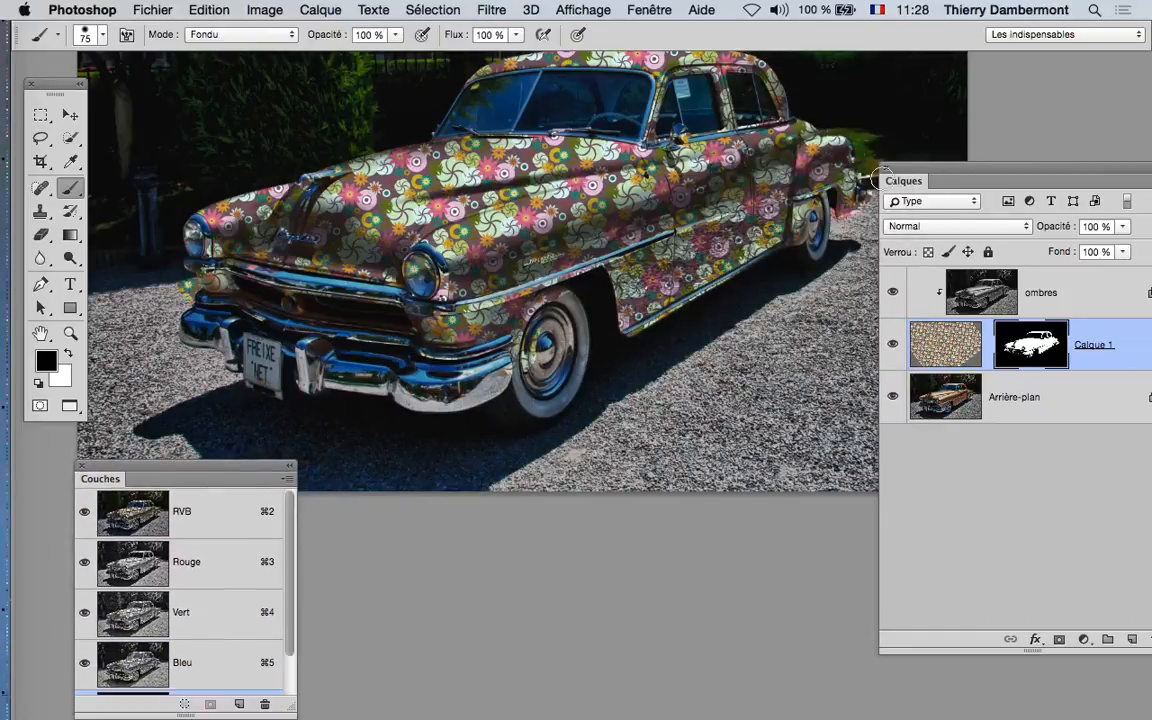
mouse_move(904, 170)
left_mouse_down()
mouse_move(888, 118)
mouse_move(904, 114)
mouse_move(865, 98)
mouse_move(906, 157)
left_mouse_up()
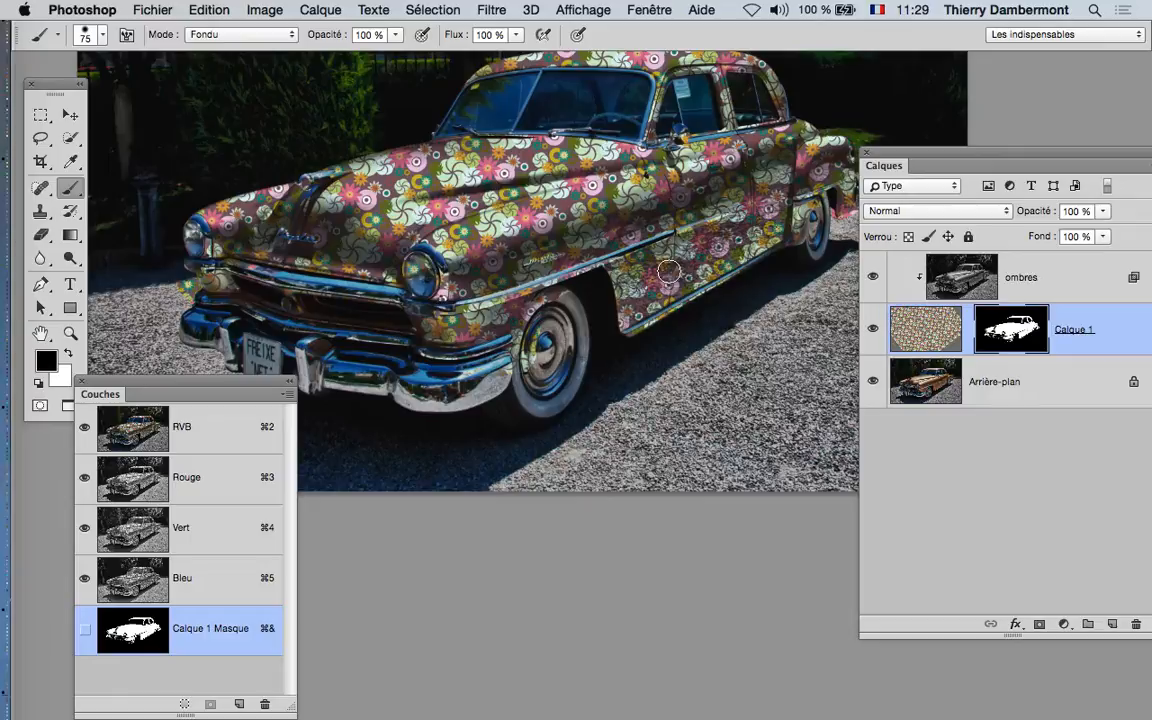
left_click_drag(957, 158, 941, 126)
scroll(757, 197, "down", 3)
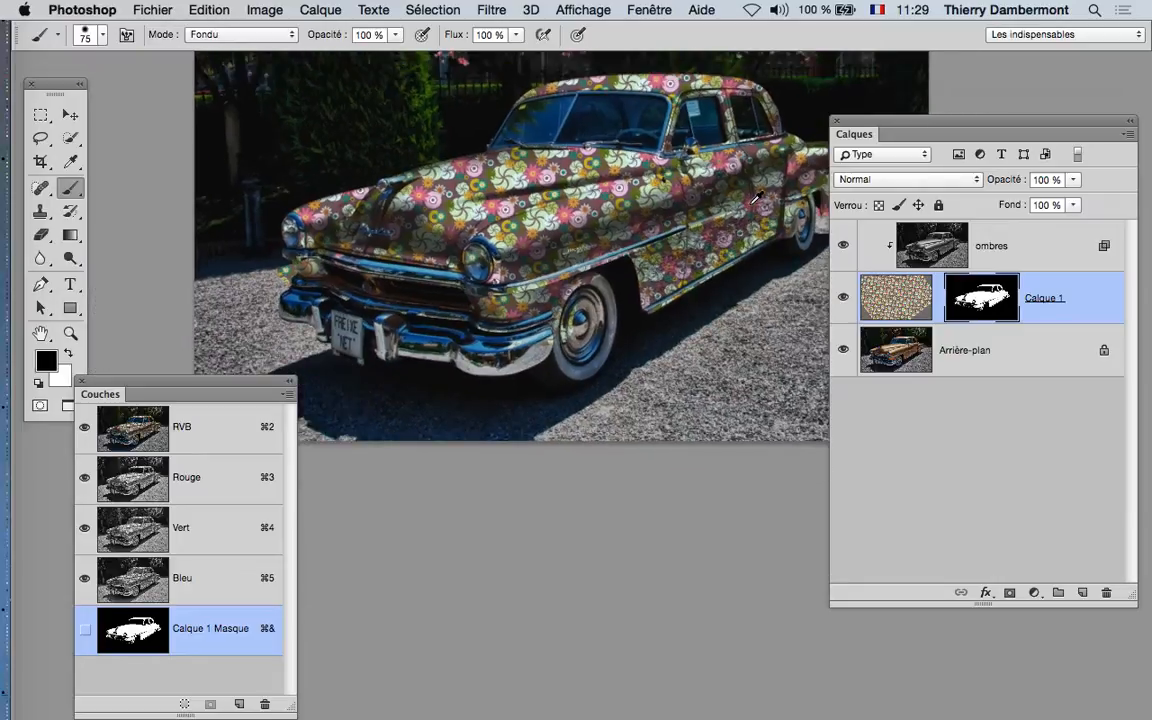
left_click_drag(600, 165, 542, 166)
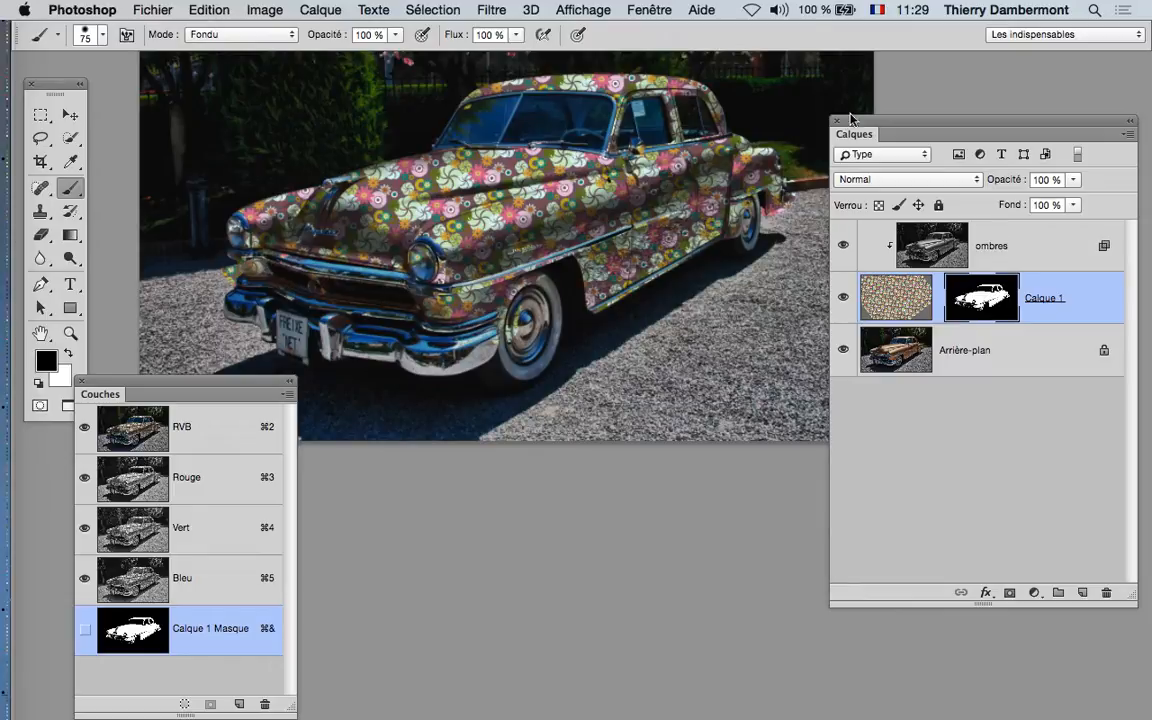
left_click_drag(889, 126, 861, 89)
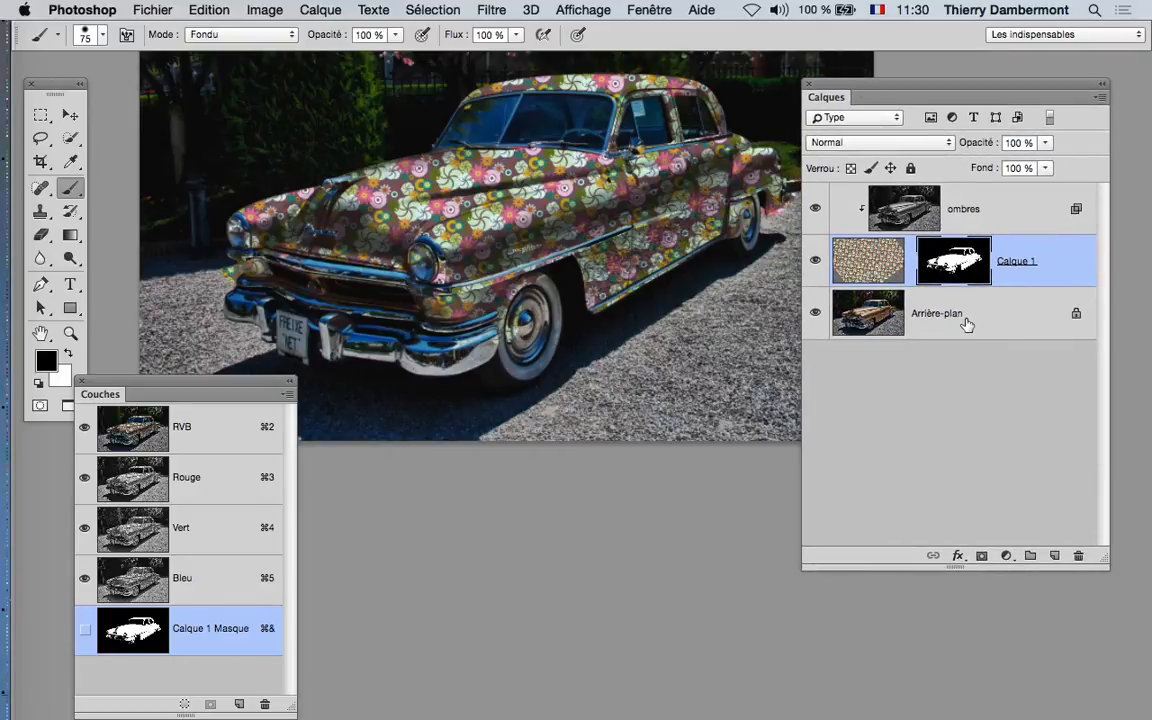